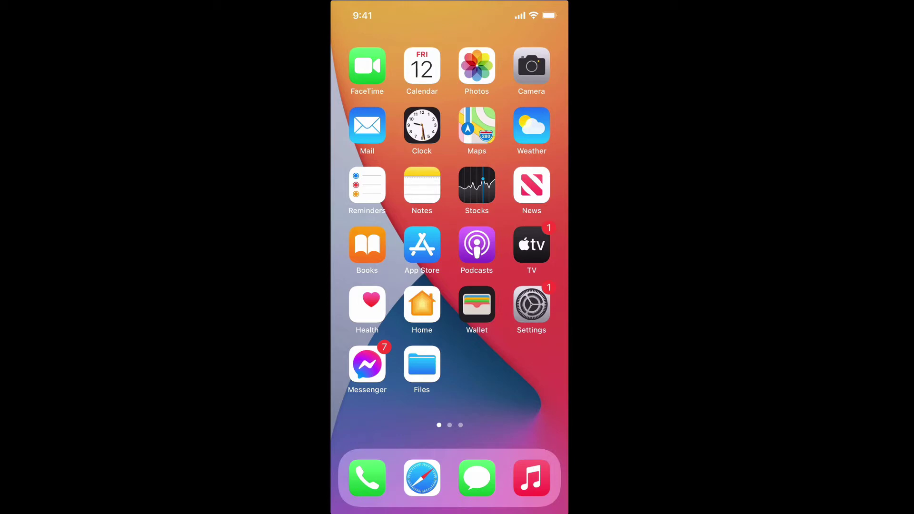
- Search Google in Safari for 'creative commons mp3 download' and open the Free Music Archive result
{"action": "left_click", "coordinate": [421, 477]}
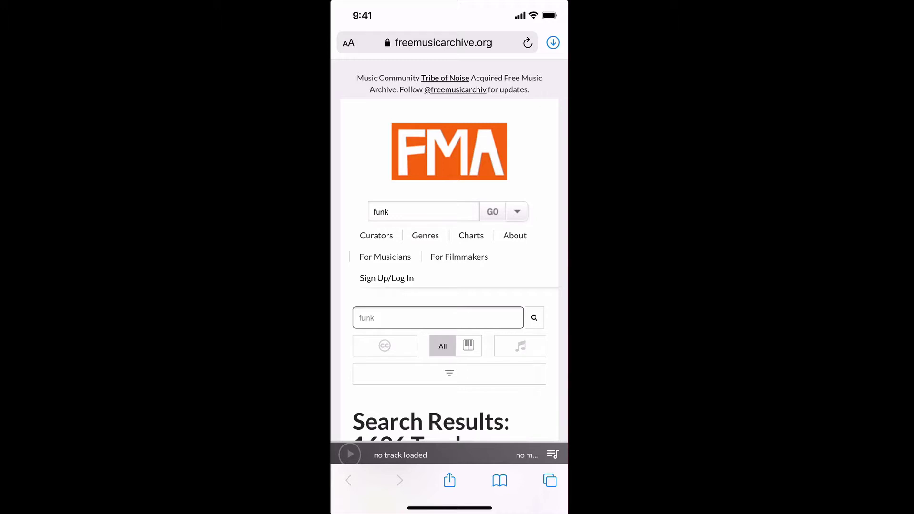
{"action": "left_click", "coordinate": [443, 42]}
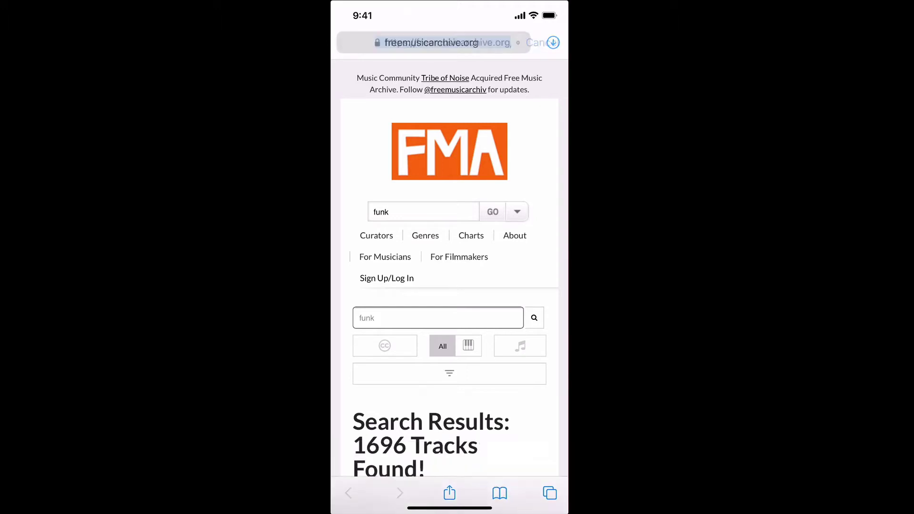
{"action": "type", "text": "c"}
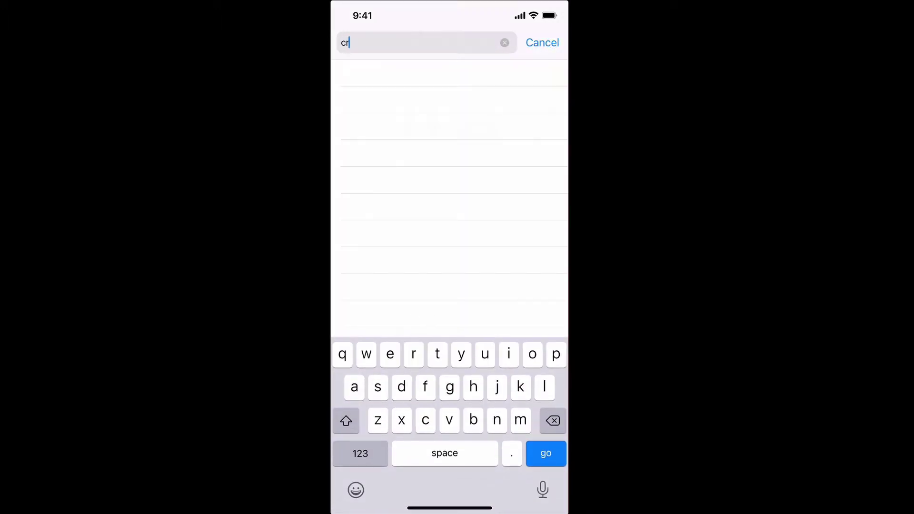
{"action": "type", "text": "re"}
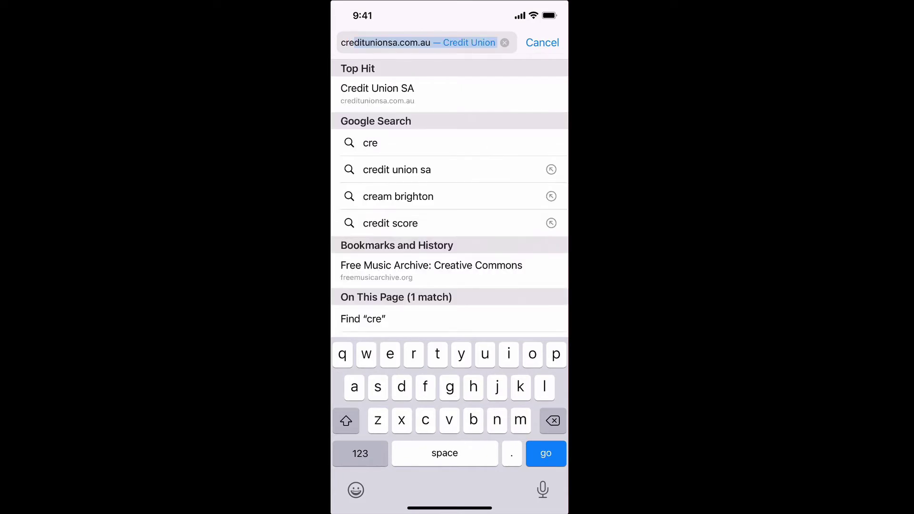
{"action": "type", "text": "at"}
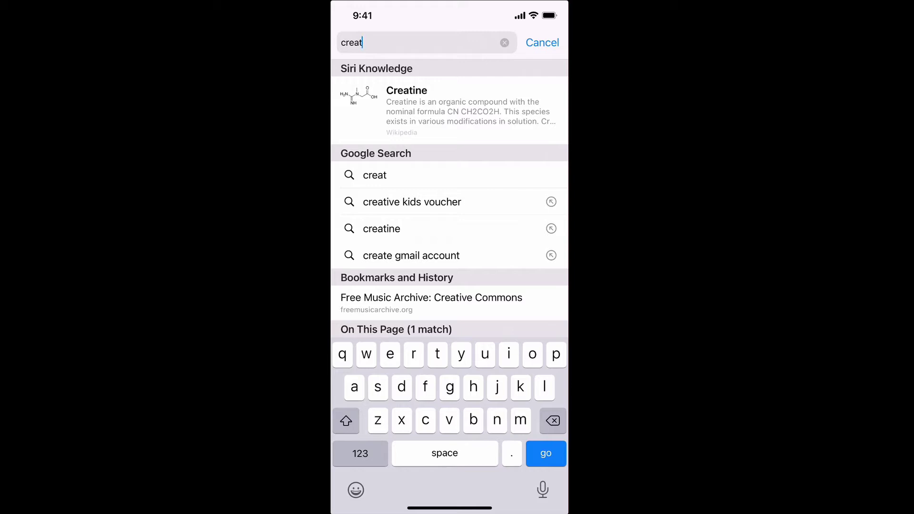
{"action": "type", "text": "ive "}
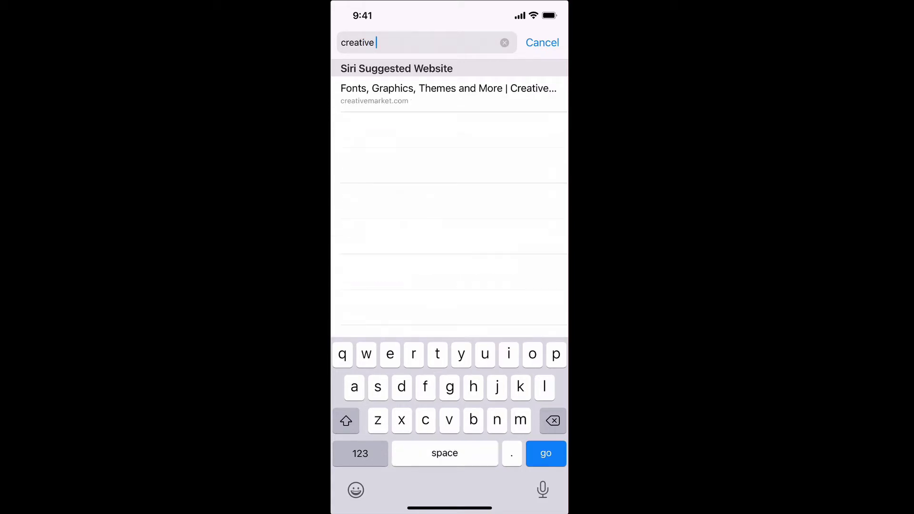
{"action": "type", "text": "commons"}
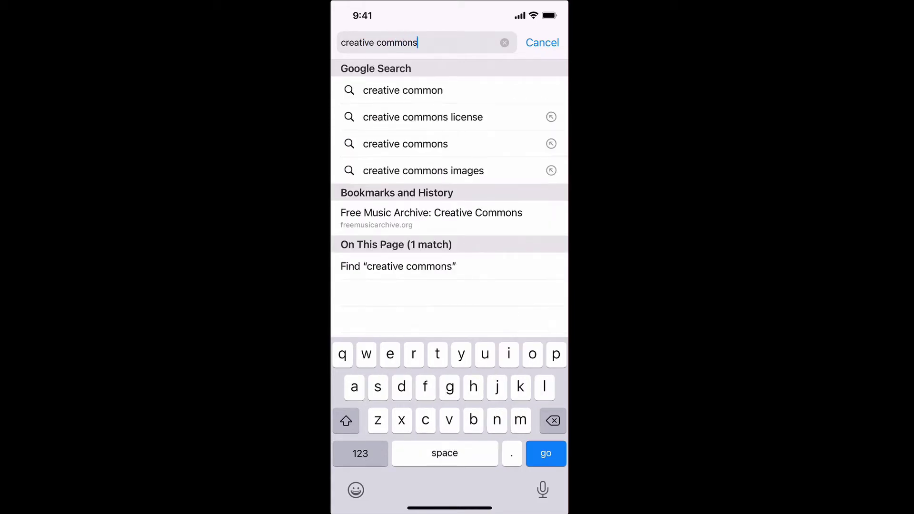
{"action": "type", "text": " mp"}
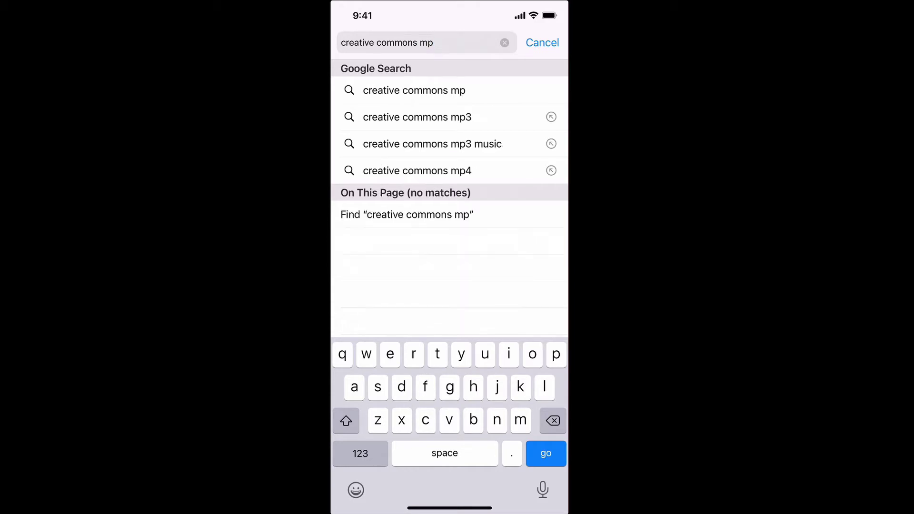
{"action": "type", "text": "3"}
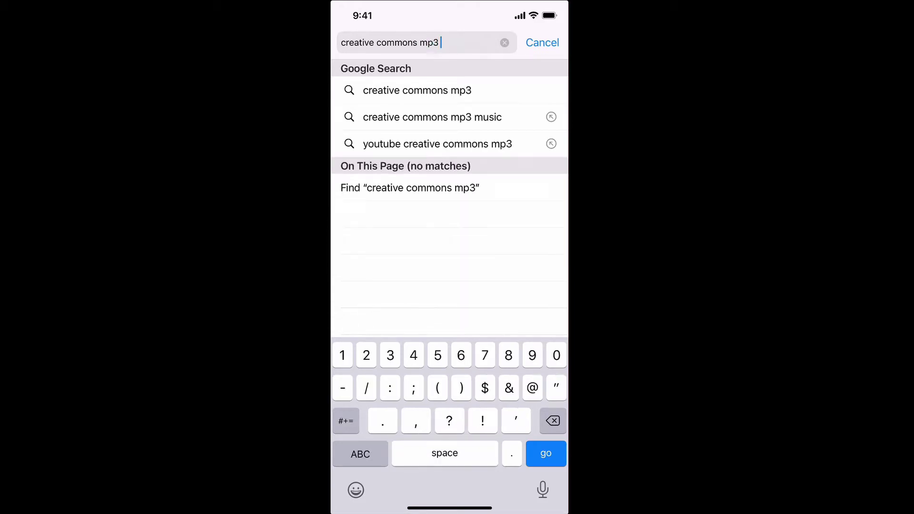
{"action": "left_click", "coordinate": [346, 421]}
{"action": "left_click", "coordinate": [359, 454]}
{"action": "type", "text": "d"}
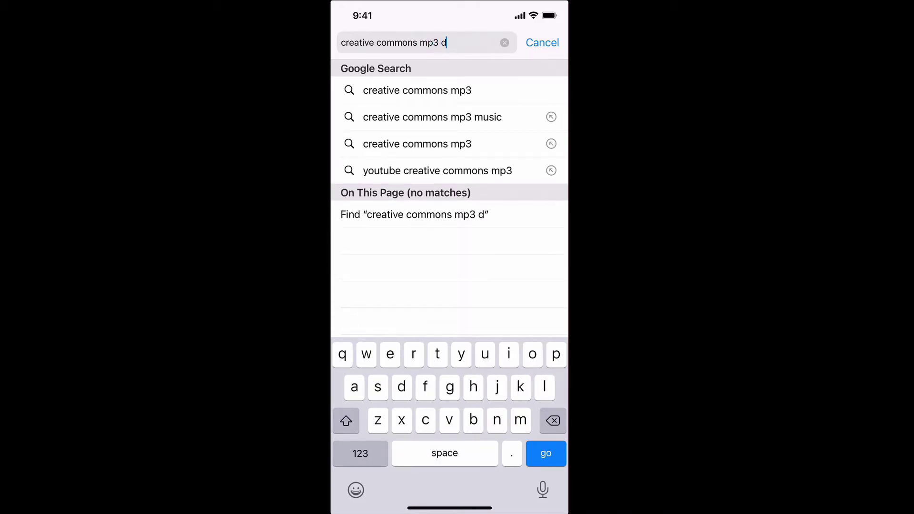
{"action": "left_click", "coordinate": [432, 116]}
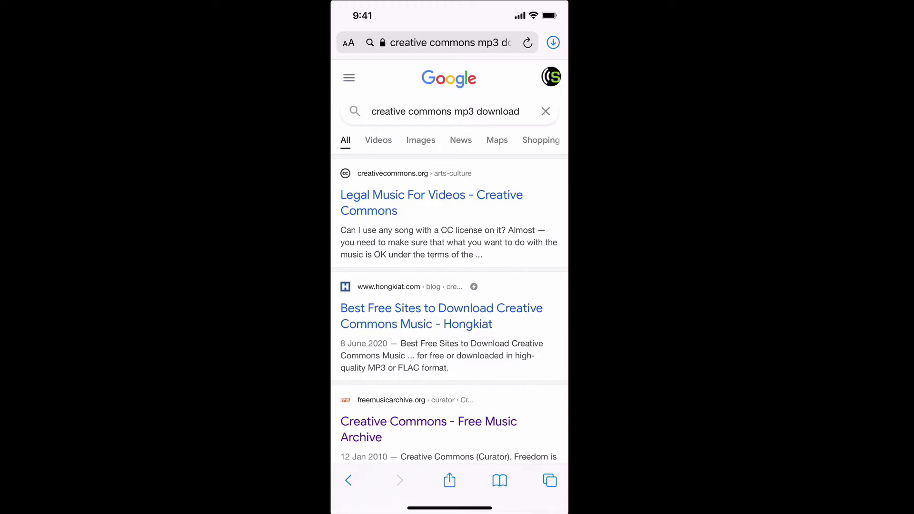
{"action": "scroll", "coordinate": [449, 286], "scroll_direction": "down", "scroll_amount": 3}
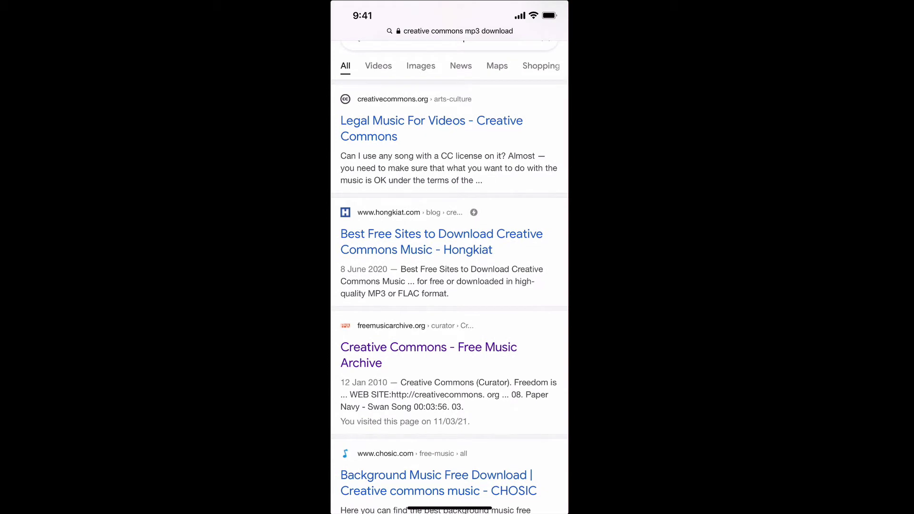
{"action": "left_click", "coordinate": [429, 354]}
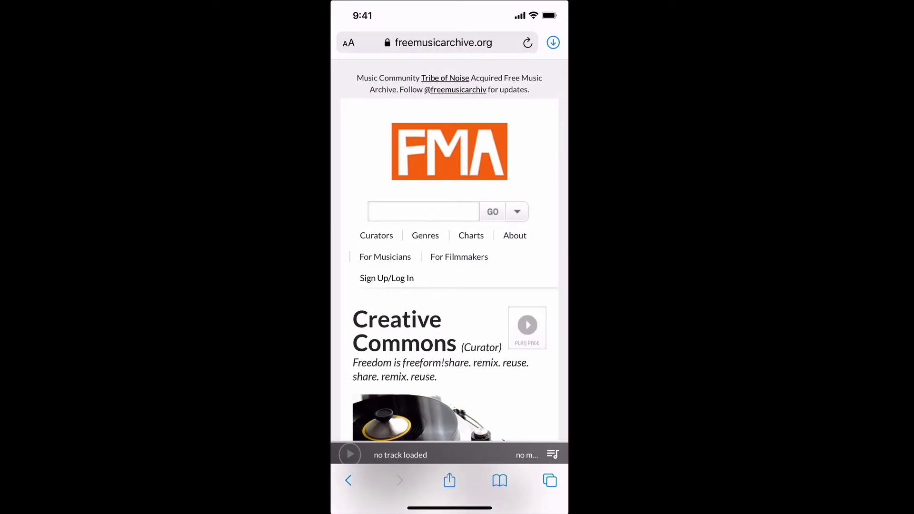
- Search Free Music Archive for 'Funk' and download Phish Funk's 'Beautiful Geometry' MP3
{"action": "left_click", "coordinate": [423, 212]}
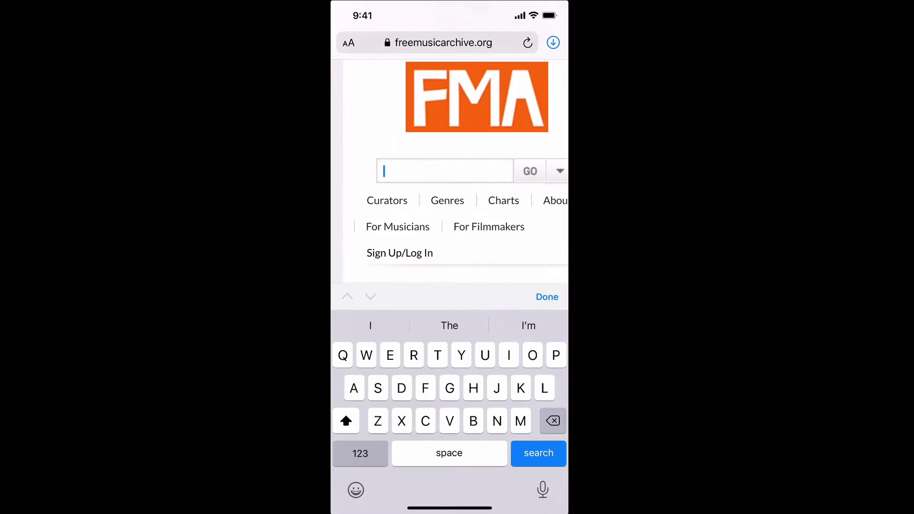
{"action": "type", "text": "F"}
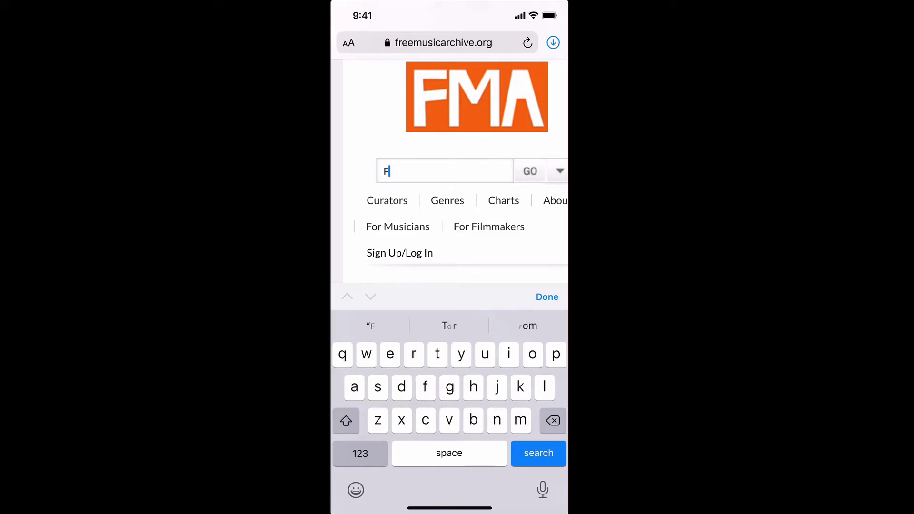
{"action": "type", "text": "unk"}
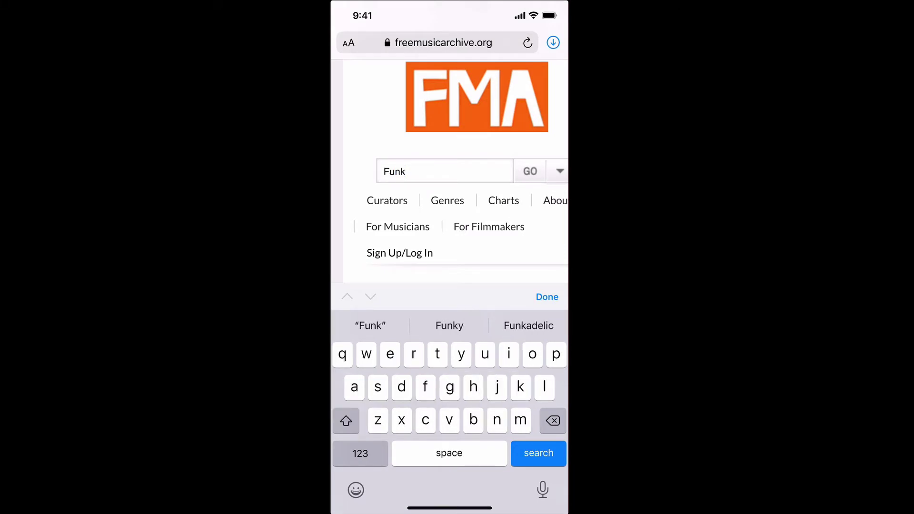
{"action": "key", "text": "Return"}
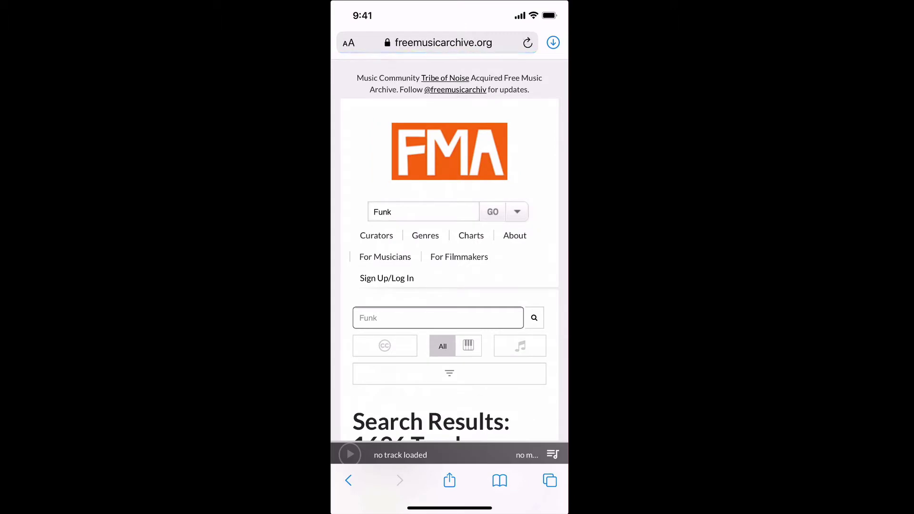
{"action": "scroll", "coordinate": [449, 286], "scroll_direction": "down", "scroll_amount": 5}
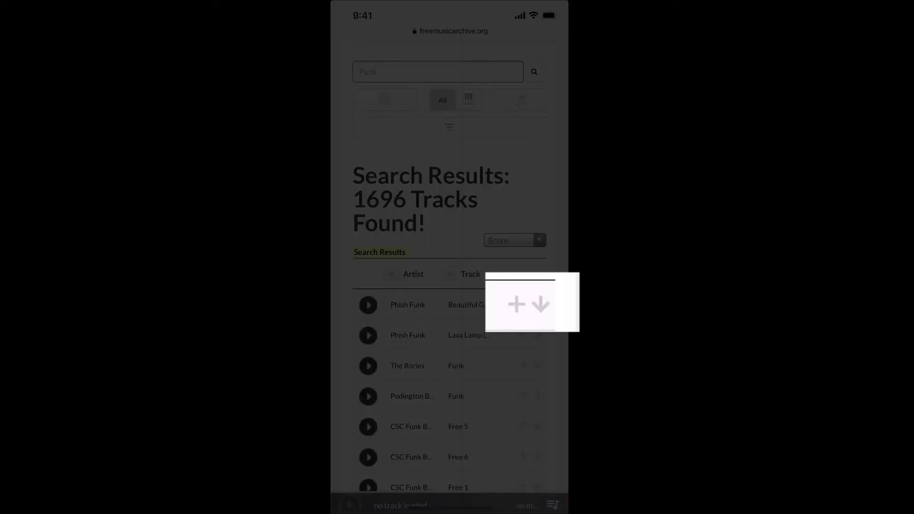
{"action": "left_click", "coordinate": [540, 305]}
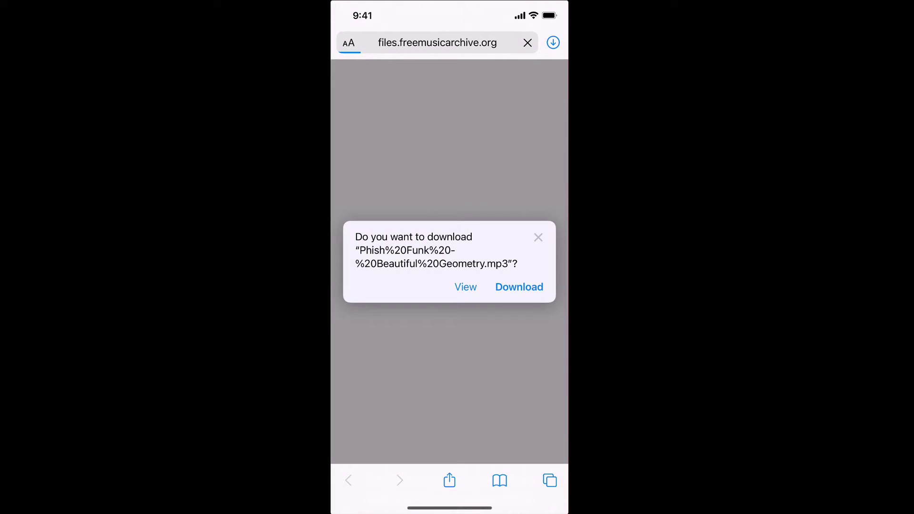
{"action": "left_click", "coordinate": [519, 286]}
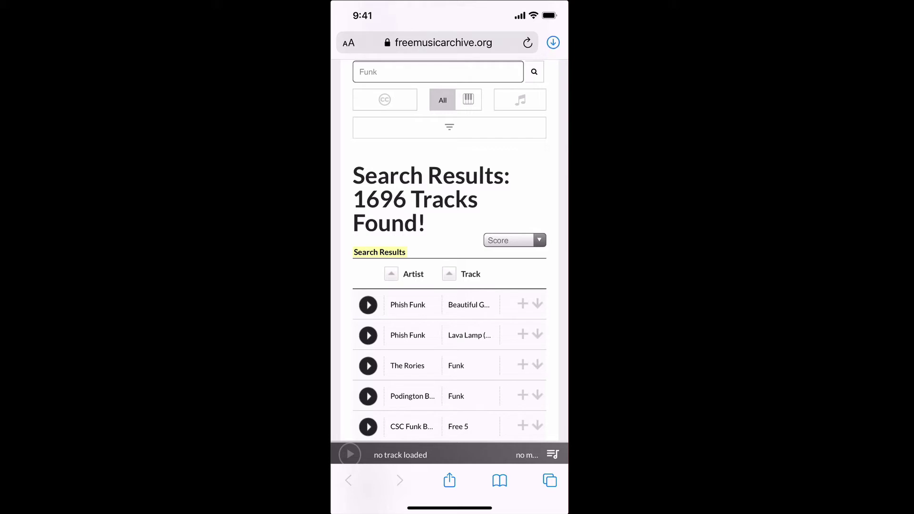
- Leave Safari and launch GarageBand from the second Home Screen page
{"action": "left_click_drag", "start_coordinate": [449, 508], "coordinate": [449, 322]}
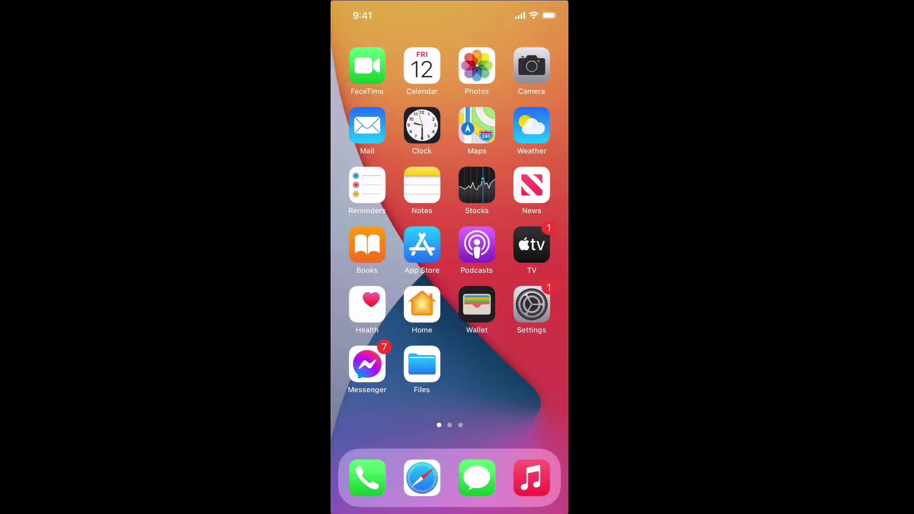
{"action": "left_click_drag", "start_coordinate": [514, 286], "coordinate": [371, 286]}
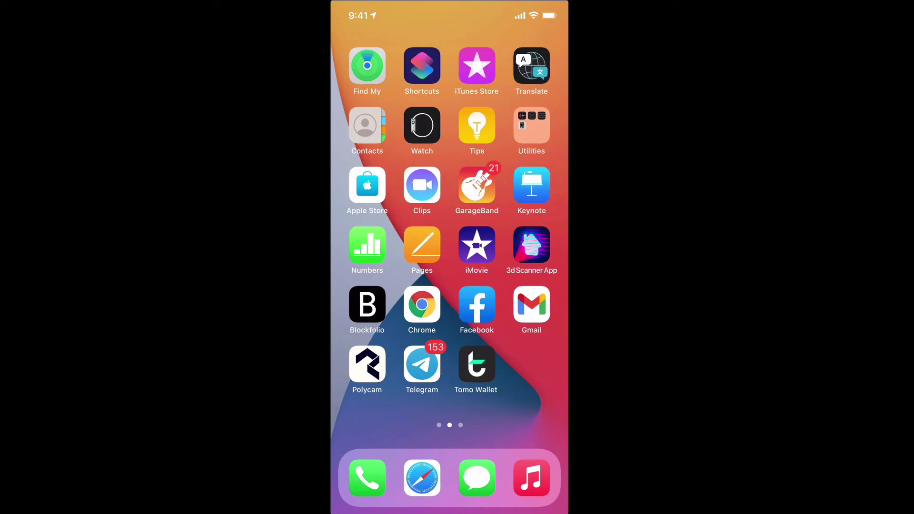
{"action": "left_click", "coordinate": [477, 185]}
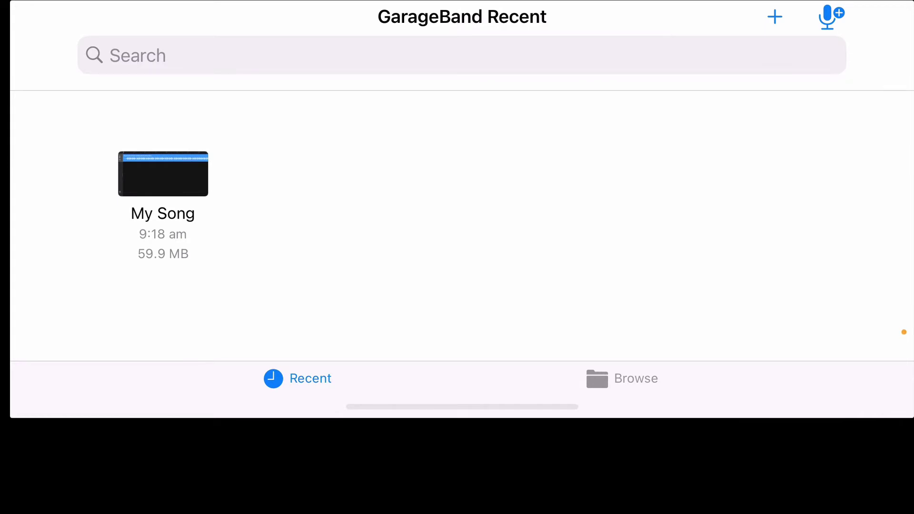
- Create a new song, choosing Audio Recorder from the Tracks instrument carousel
{"action": "left_click", "coordinate": [775, 17]}
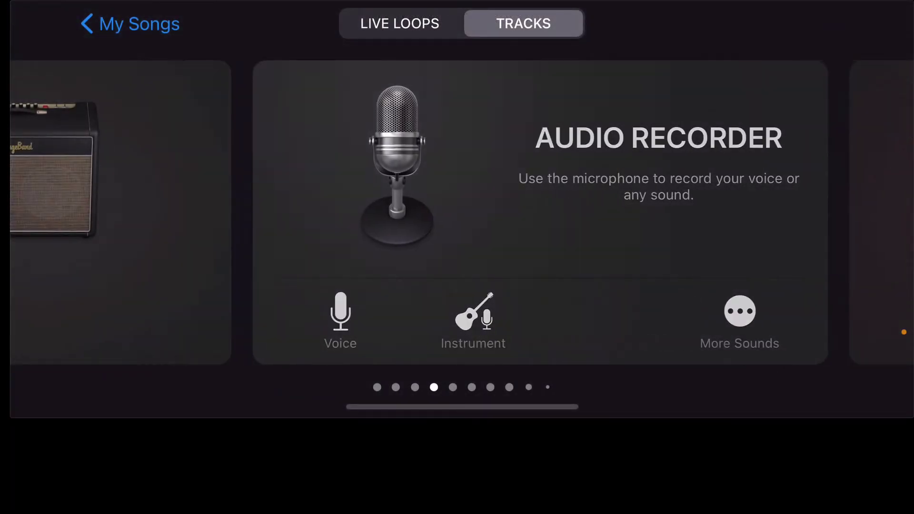
{"action": "left_click_drag", "start_coordinate": [286, 215], "coordinate": [643, 215]}
{"action": "mouse_move", "coordinate": [286, 214]}
{"action": "left_mouse_down"}
{"action": "mouse_move", "coordinate": [643, 214]}
{"action": "mouse_move", "coordinate": [286, 215]}
{"action": "left_mouse_up"}
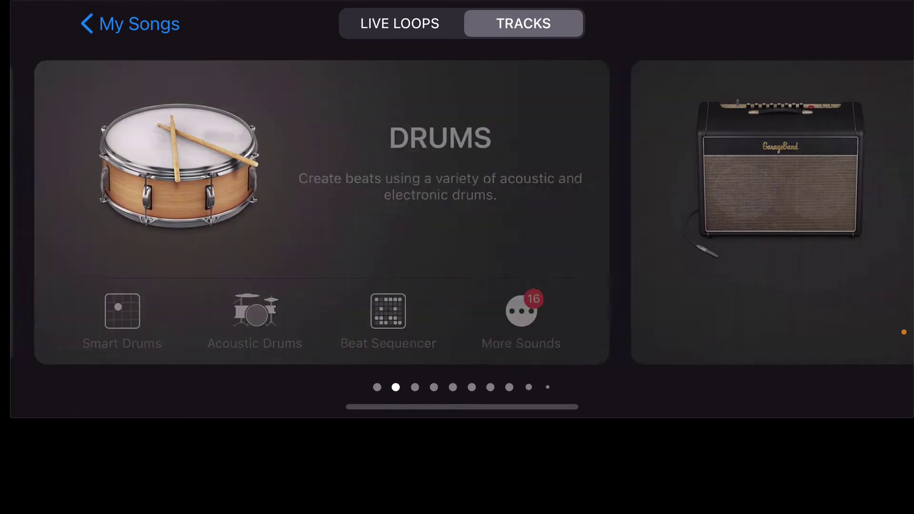
{"action": "left_click_drag", "start_coordinate": [642, 214], "coordinate": [286, 215]}
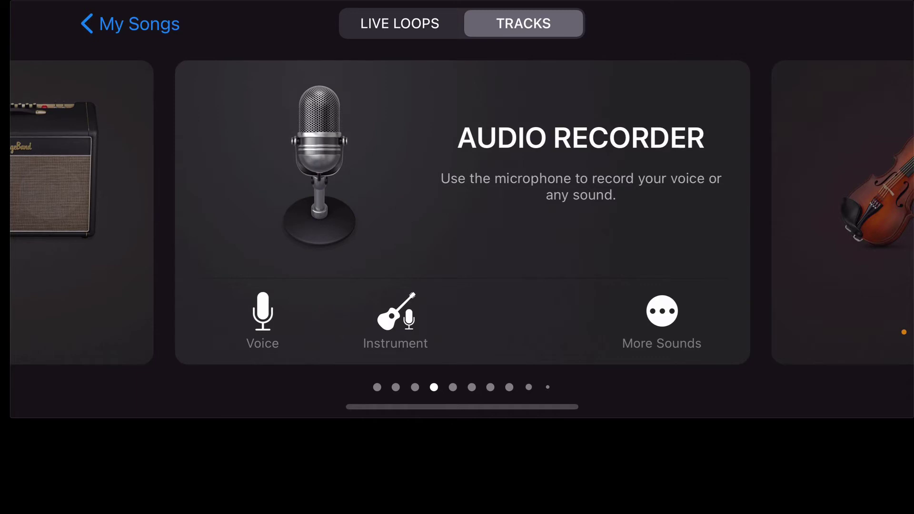
{"action": "left_click", "coordinate": [320, 165]}
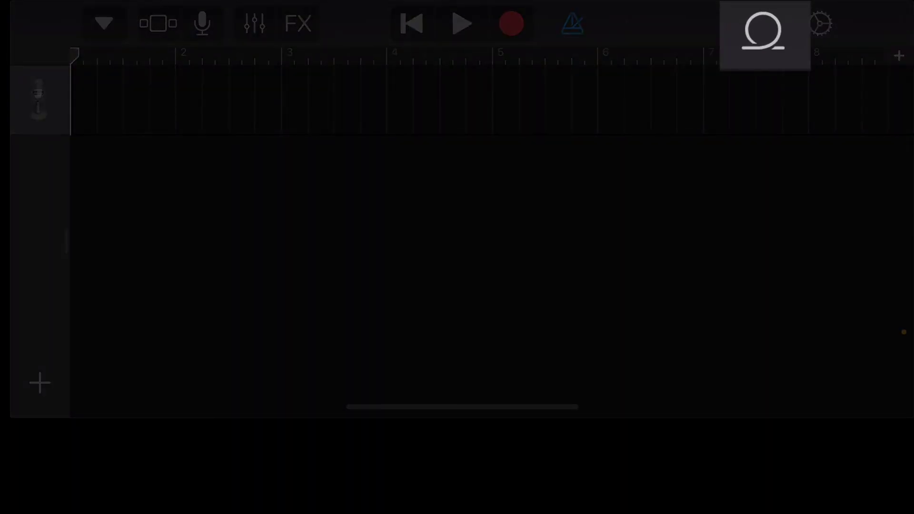
- Import the Phish Funk 'Beautiful Geometry' mp3 from the Files app's Recent list
{"action": "left_click", "coordinate": [763, 32]}
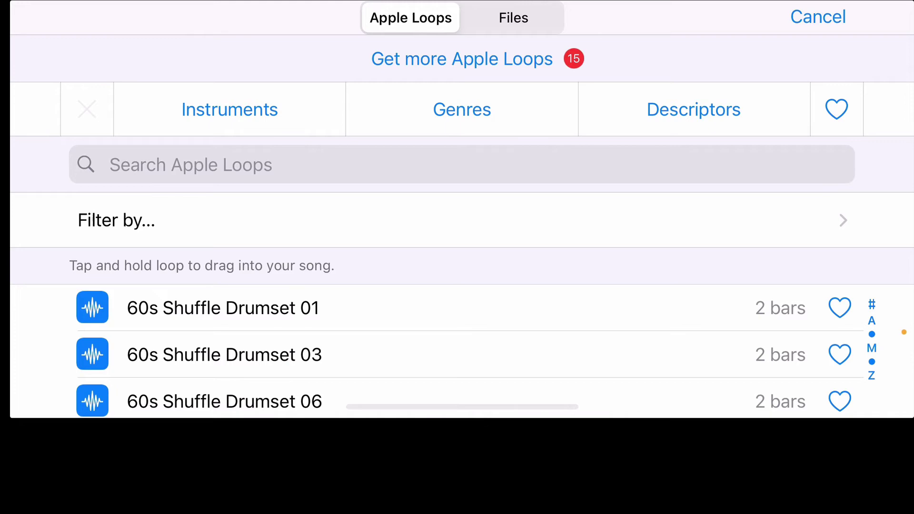
{"action": "left_click", "coordinate": [514, 17]}
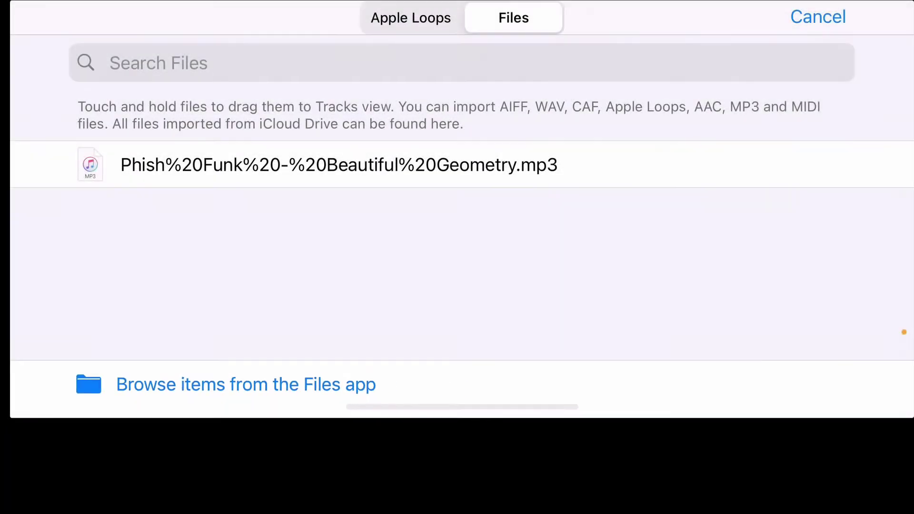
{"action": "left_click", "coordinate": [245, 381]}
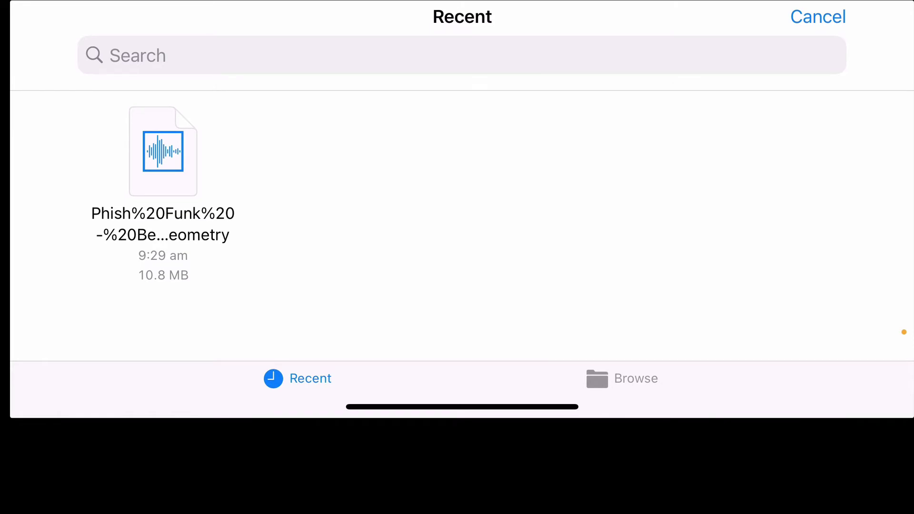
{"action": "left_click", "coordinate": [163, 152]}
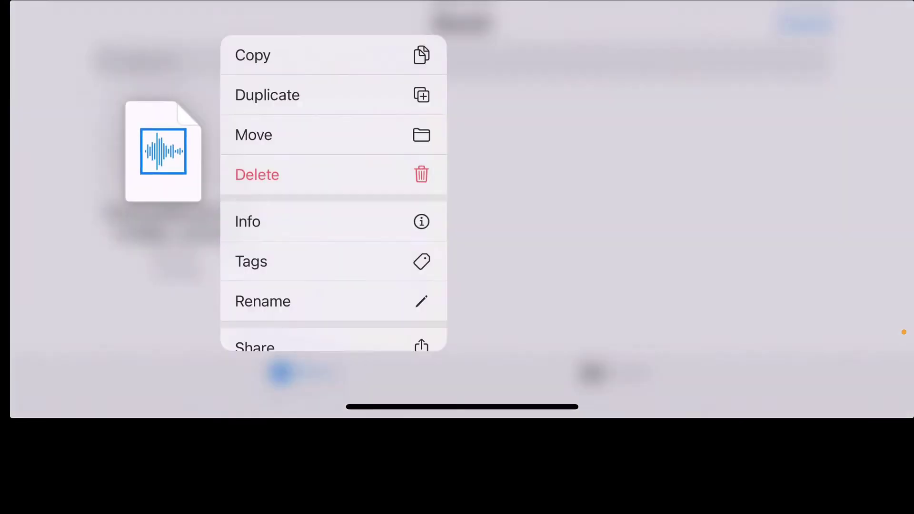
{"action": "left_click", "coordinate": [642, 215]}
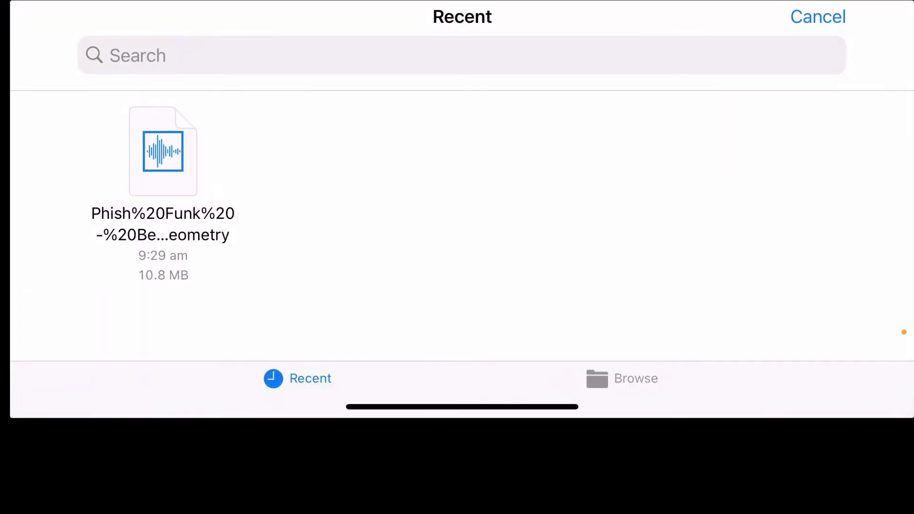
{"action": "left_click", "coordinate": [817, 16]}
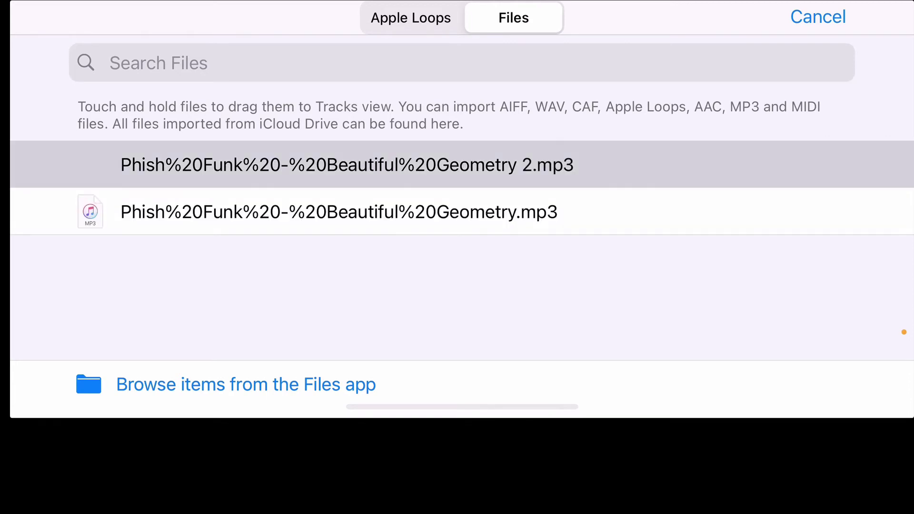
- Drag the Geometry 2 clip onto the track and align it to bar 1
{"action": "mouse_move", "coordinate": [90, 164]}
{"action": "left_mouse_down"}
{"action": "mouse_move", "coordinate": [317, 101]}
{"action": "mouse_move", "coordinate": [317, 171]}
{"action": "mouse_move", "coordinate": [211, 172]}
{"action": "mouse_move", "coordinate": [318, 100]}
{"action": "left_mouse_up"}
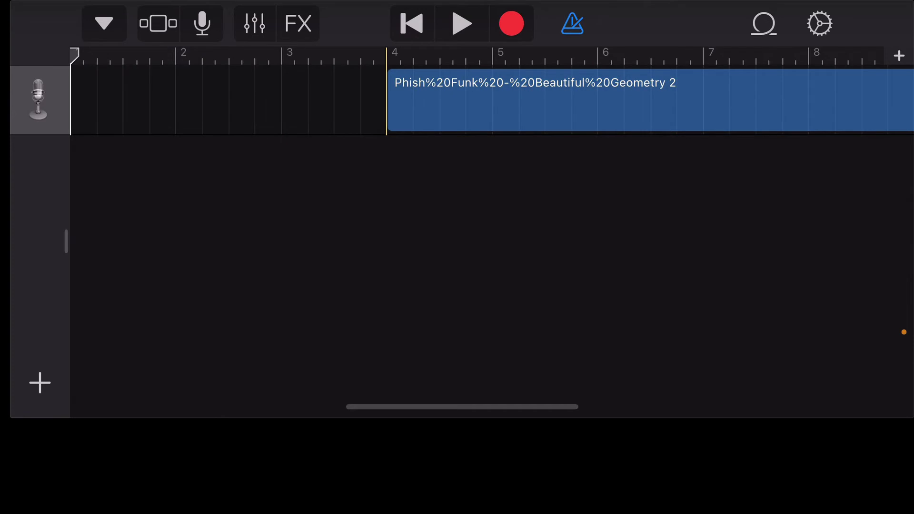
{"action": "left_click_drag", "start_coordinate": [428, 100], "coordinate": [321, 100]}
{"action": "left_click_drag", "start_coordinate": [428, 100], "coordinate": [324, 100]}
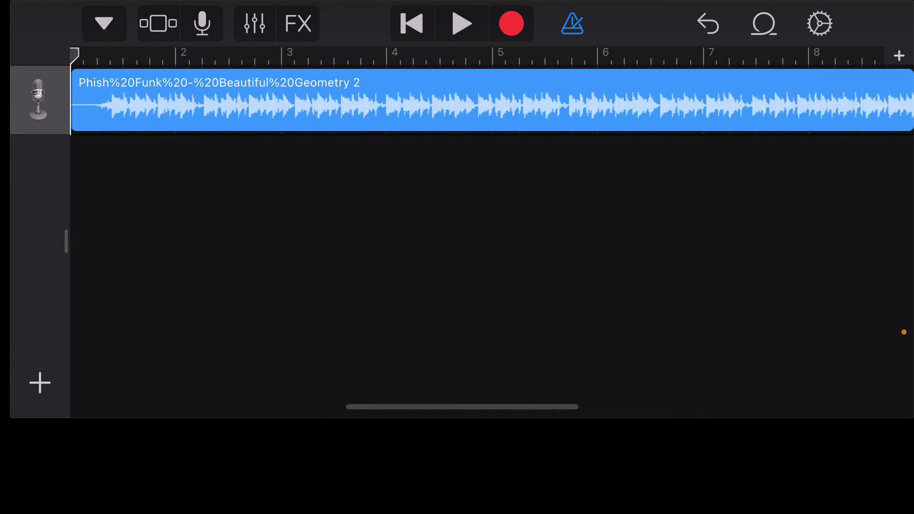
- Play the clip briefly, stop playback, and select the clip
{"action": "left_click", "coordinate": [462, 24]}
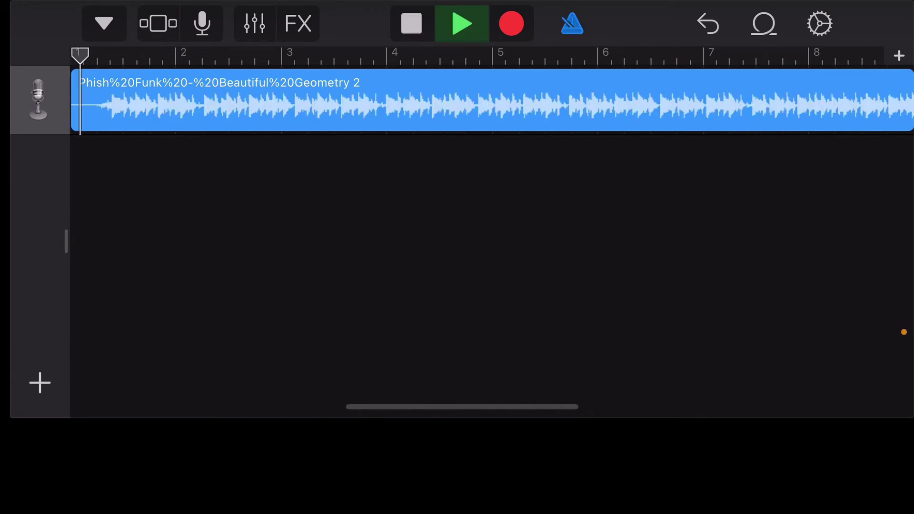
{"action": "left_click", "coordinate": [411, 24]}
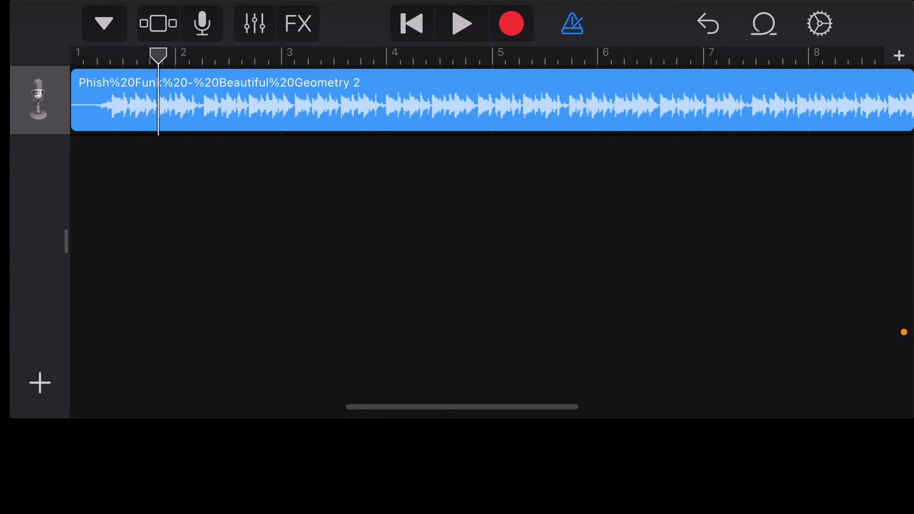
{"action": "left_click", "coordinate": [457, 100]}
- Bring up the Phish Funk region's edit menu on the track
{"action": "left_click_drag", "start_coordinate": [458, 214], "coordinate": [500, 215]}
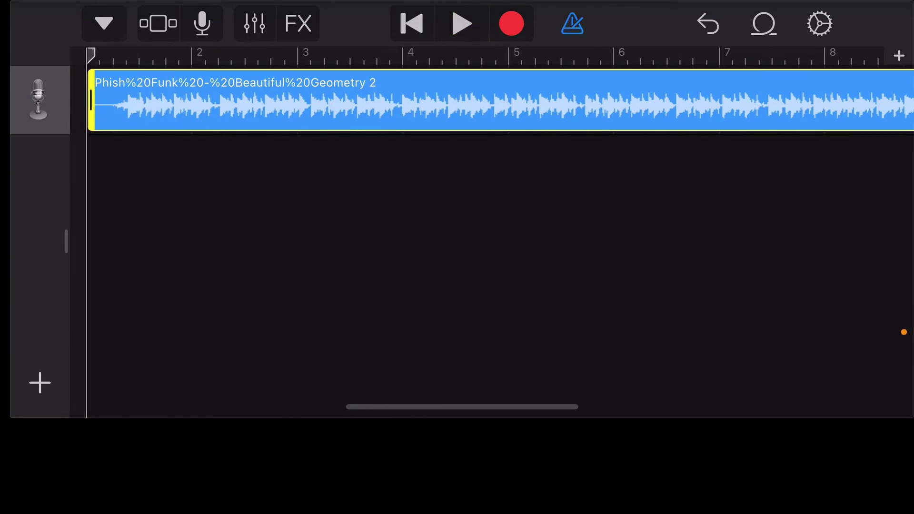
{"action": "left_click", "coordinate": [457, 100]}
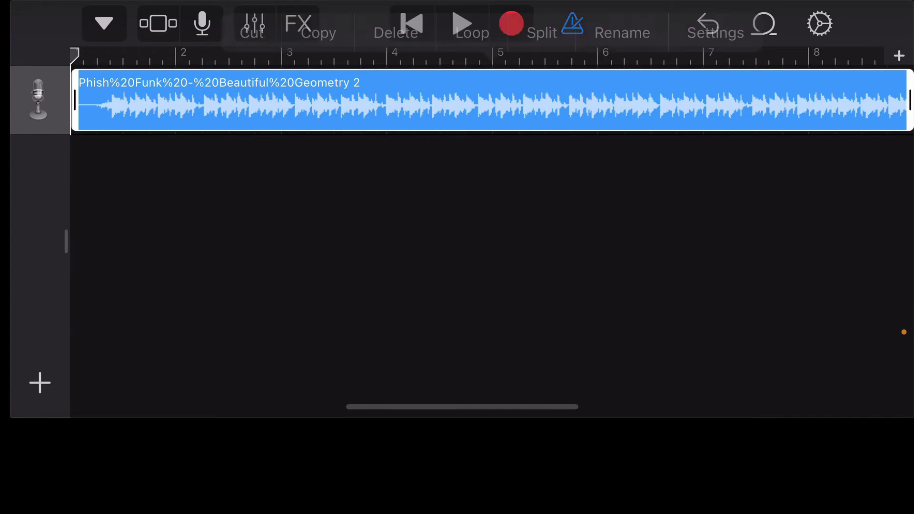
{"action": "mouse_move", "coordinate": [457, 101]}
{"action": "left_mouse_down"}
{"action": "mouse_move", "coordinate": [667, 100]}
{"action": "mouse_move", "coordinate": [458, 100]}
{"action": "left_mouse_up"}
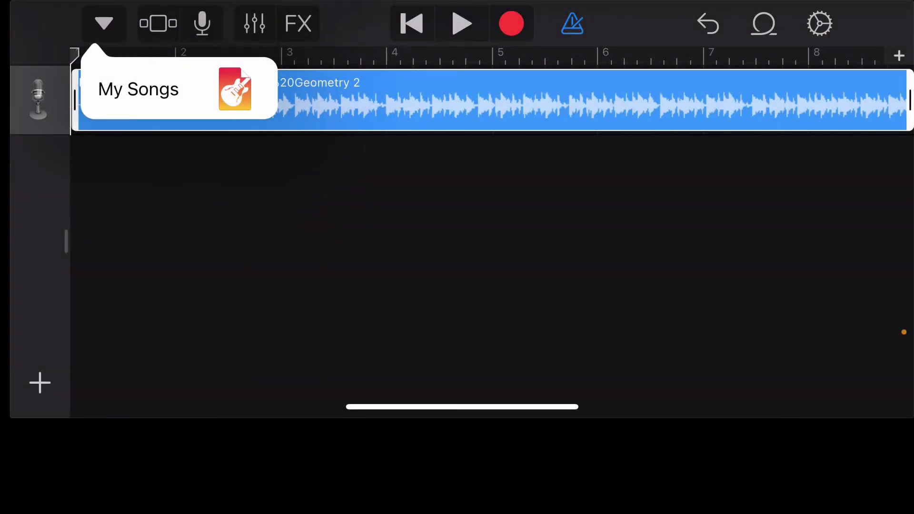
- Rename 'My Song 2' to 'Funk ringtone' and delete the older 'My Song' project
{"action": "left_click", "coordinate": [138, 90]}
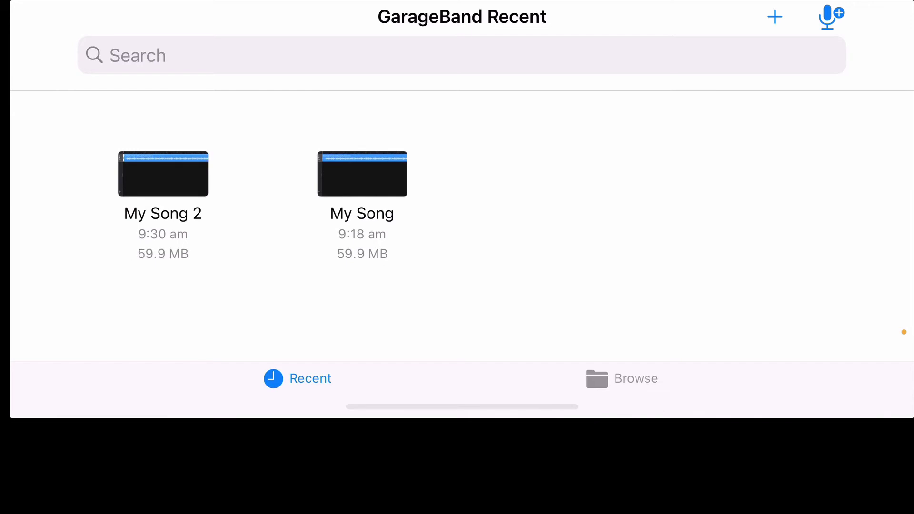
{"action": "left_click", "coordinate": [163, 174]}
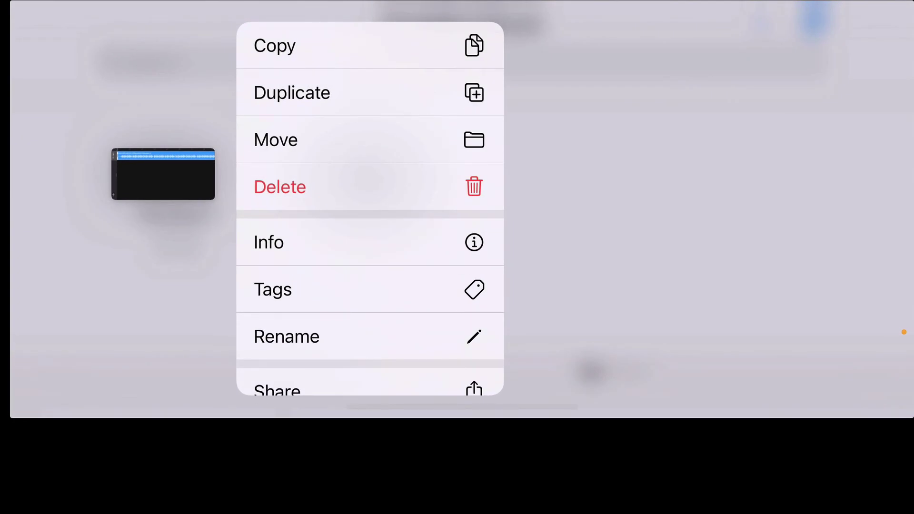
{"action": "left_click", "coordinate": [286, 337]}
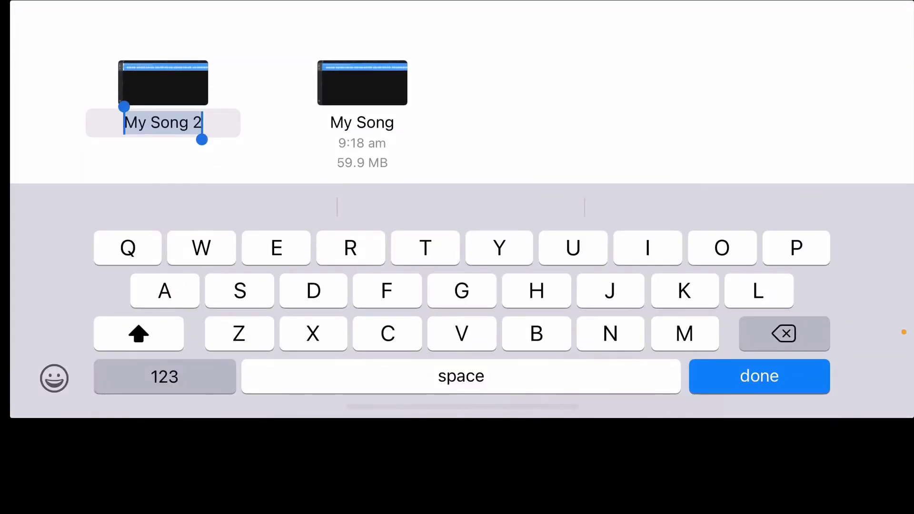
{"action": "type", "text": "Fun"}
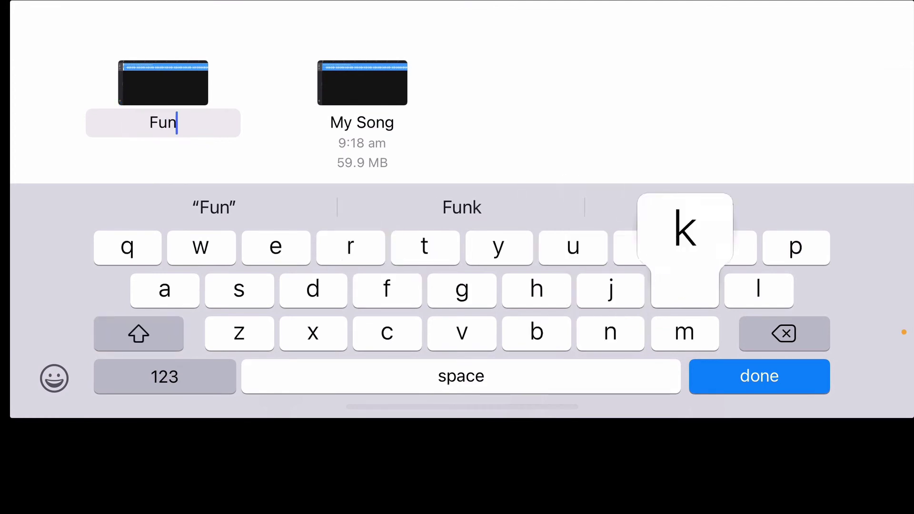
{"action": "type", "text": "k ring"}
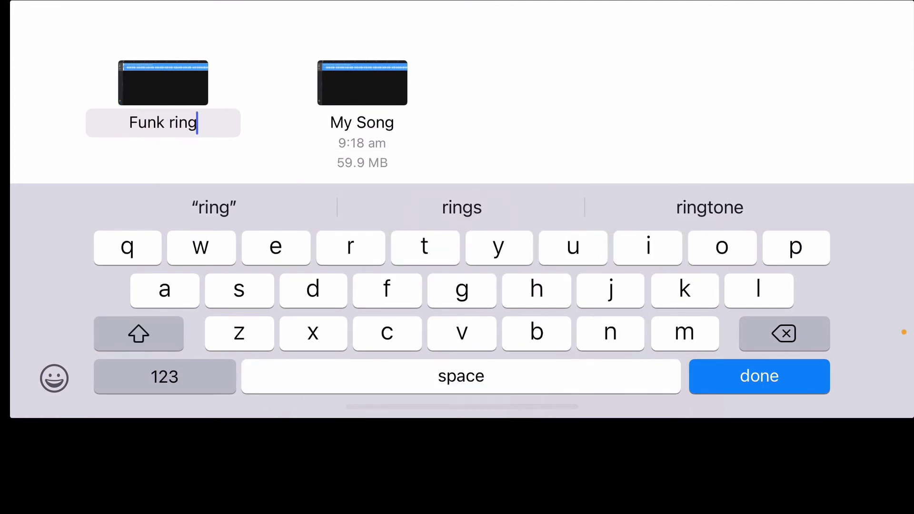
{"action": "type", "text": "to"}
{"action": "left_click", "coordinate": [461, 208]}
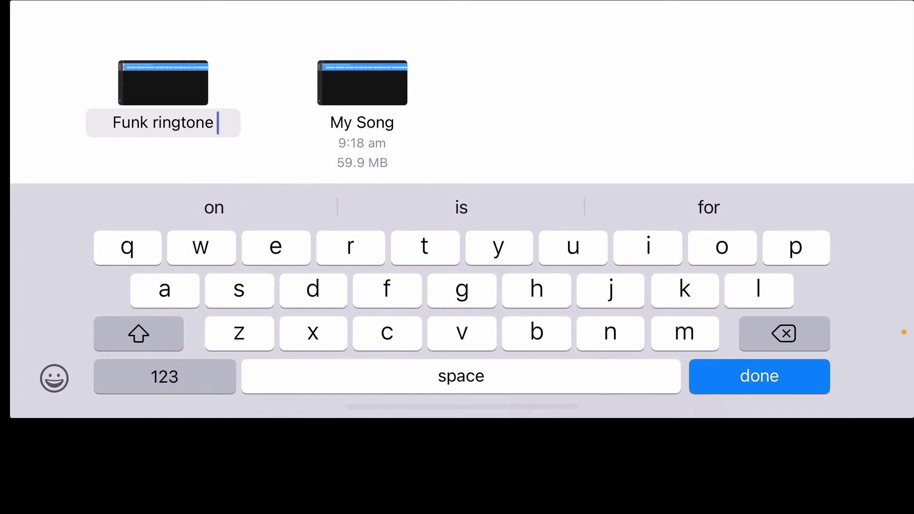
{"action": "left_click", "coordinate": [759, 377]}
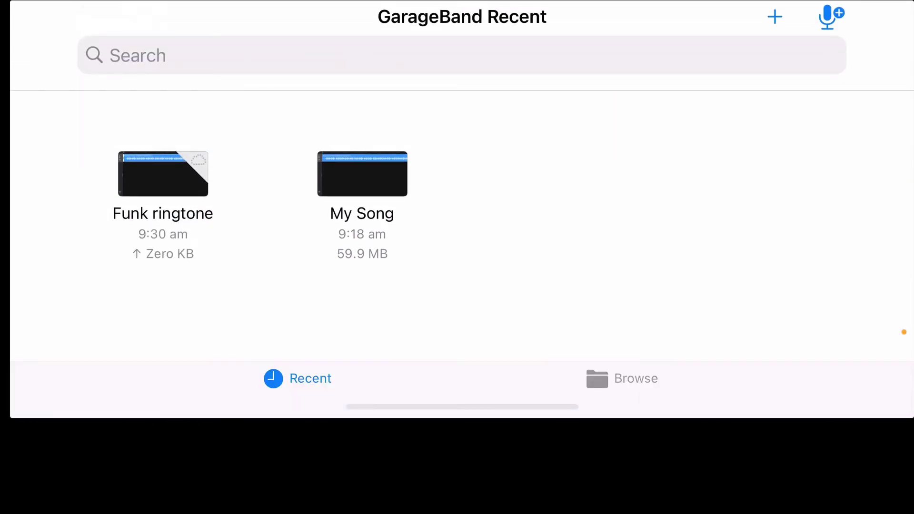
{"action": "left_click", "coordinate": [363, 173]}
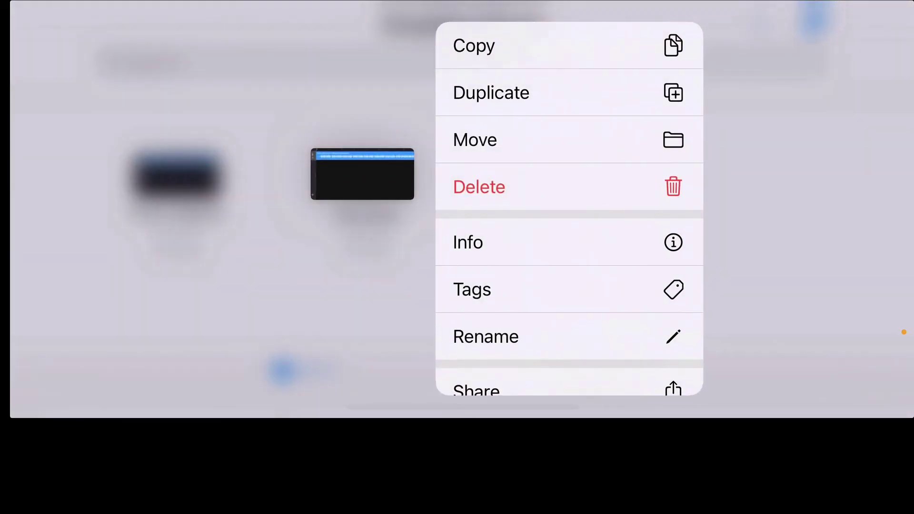
{"action": "left_click", "coordinate": [479, 187]}
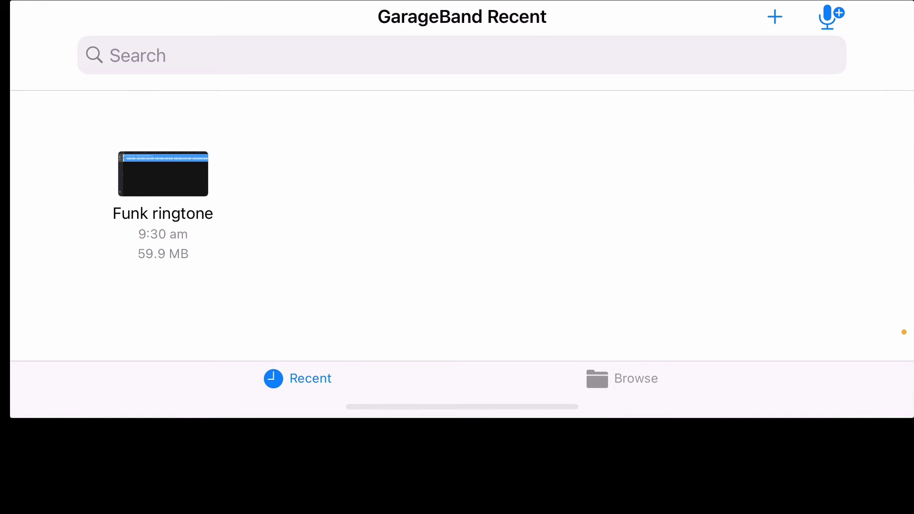
- Share 'Funk ringtone' in the Ringtone format and export it
{"action": "left_click", "coordinate": [163, 173]}
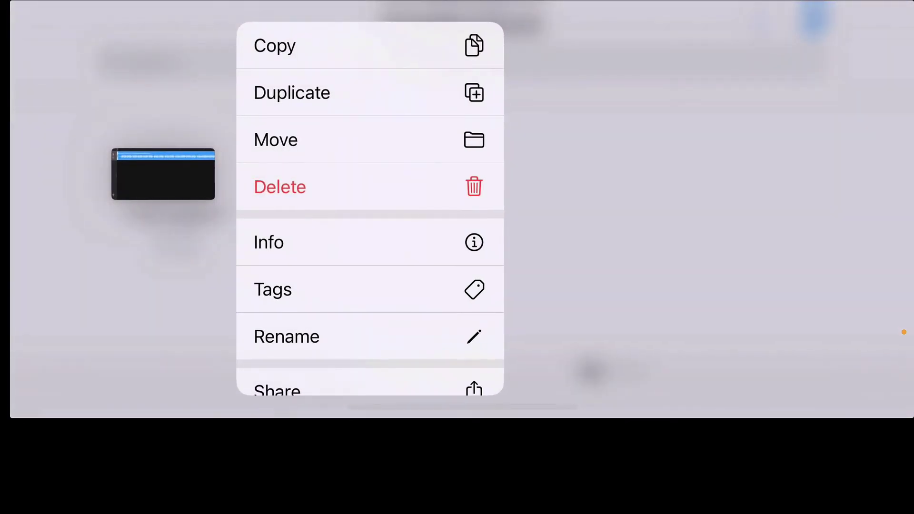
{"action": "scroll", "coordinate": [371, 208], "scroll_direction": "down", "scroll_amount": 2}
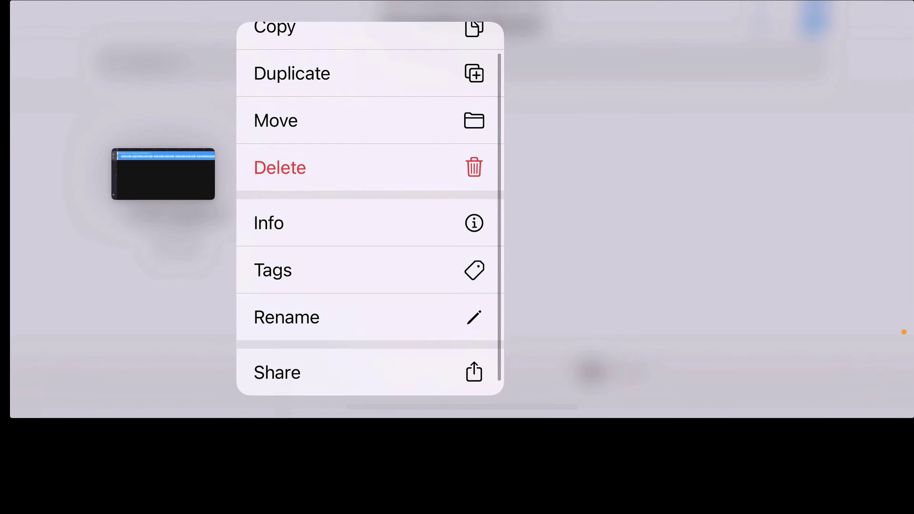
{"action": "left_click", "coordinate": [322, 372]}
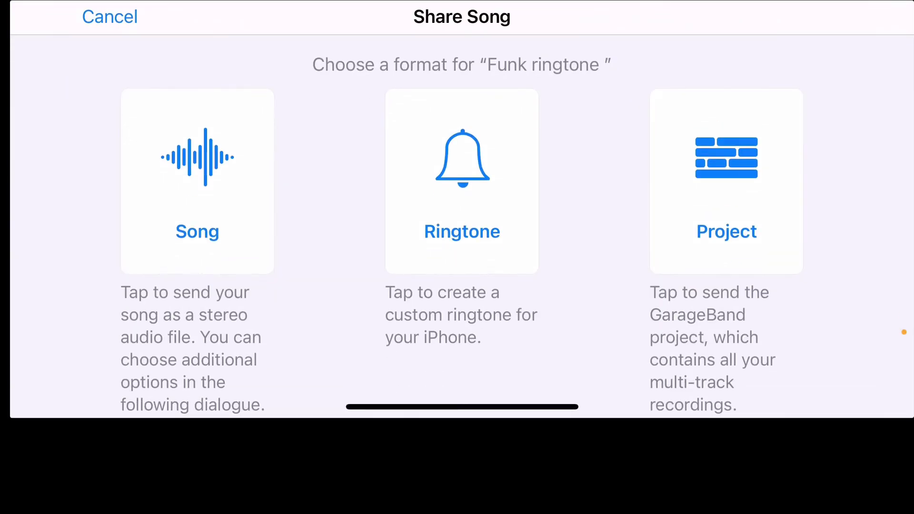
{"action": "left_click", "coordinate": [462, 180]}
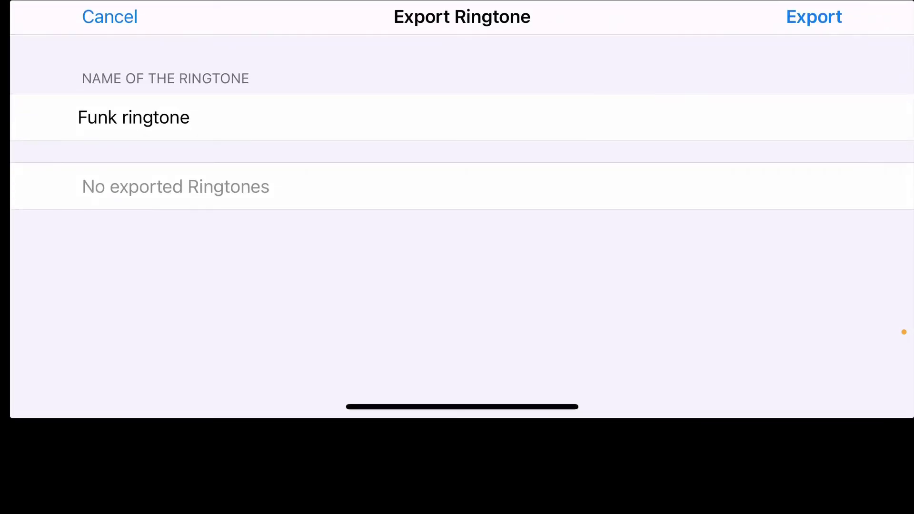
{"action": "left_click", "coordinate": [814, 17]}
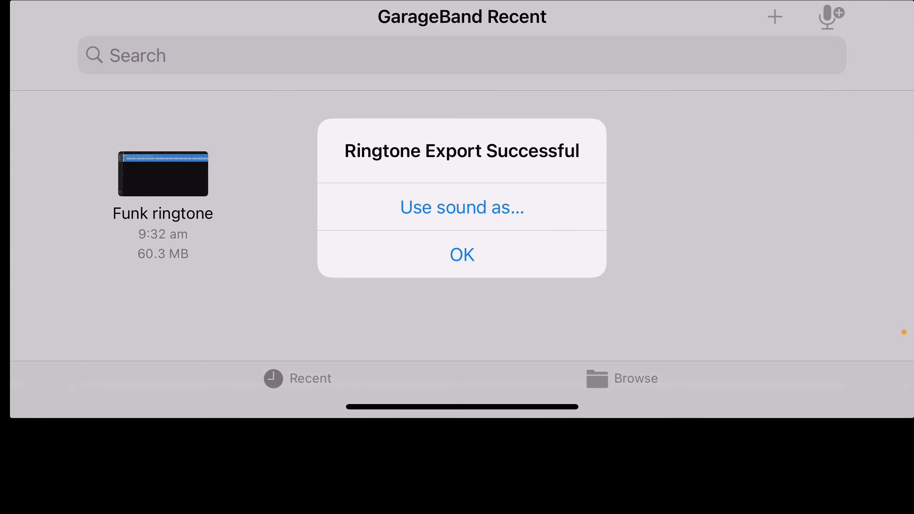
- Use the exported 'Funk ringtone' sound as the Standard Ringtone
{"action": "left_click", "coordinate": [463, 207]}
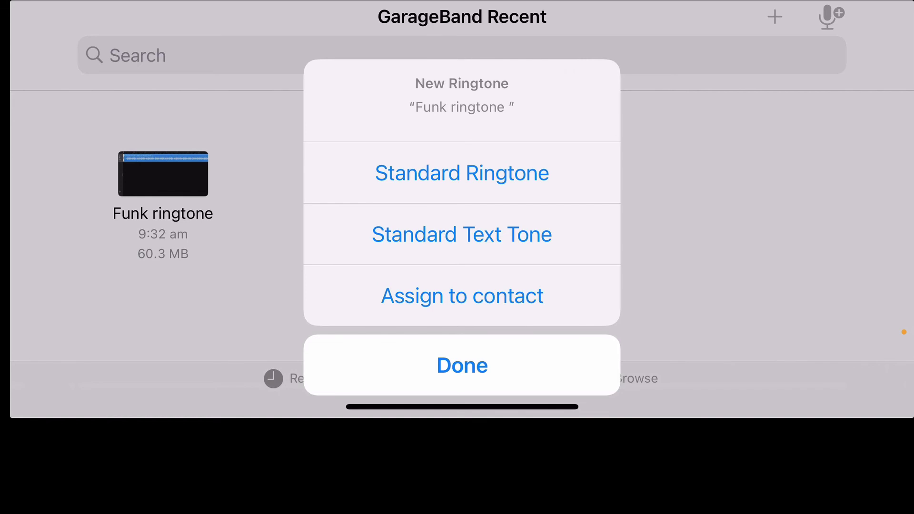
{"action": "left_click", "coordinate": [462, 366]}
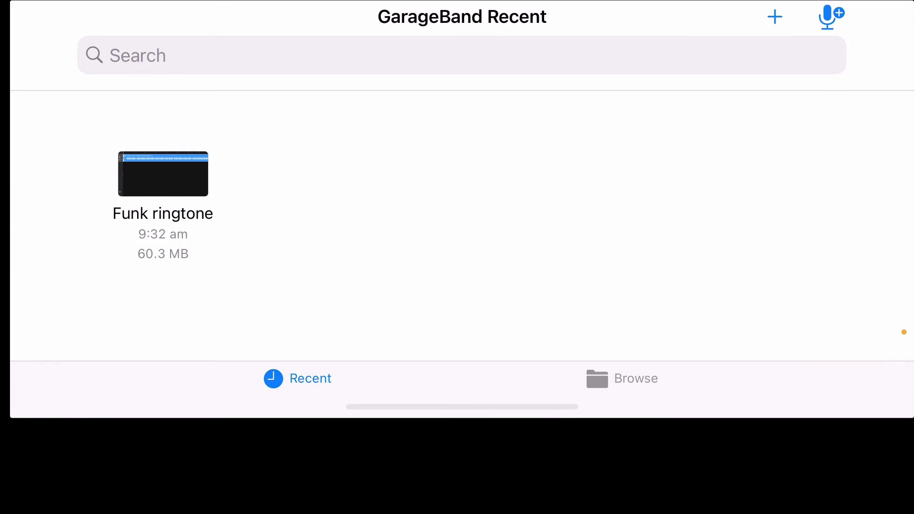